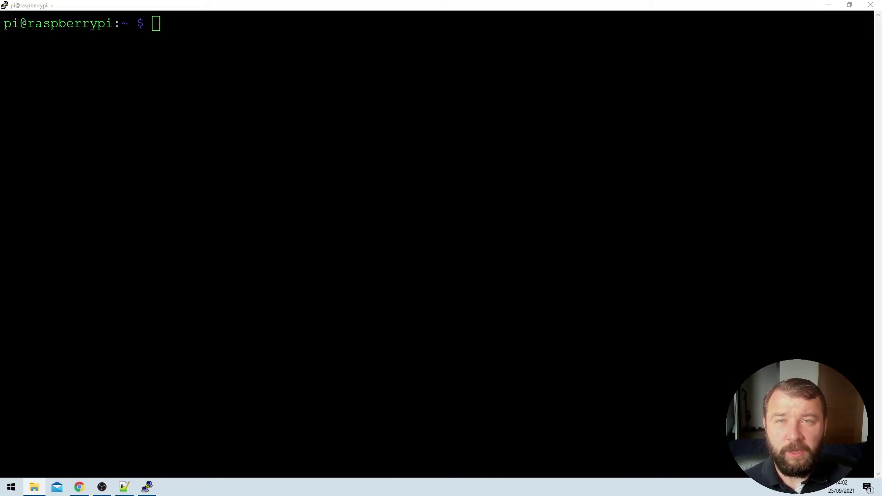
# Step: Switch to the PuTTY session at the pi@raspberrypi prompt
pyautogui.hotkey('alt', 'Tab')
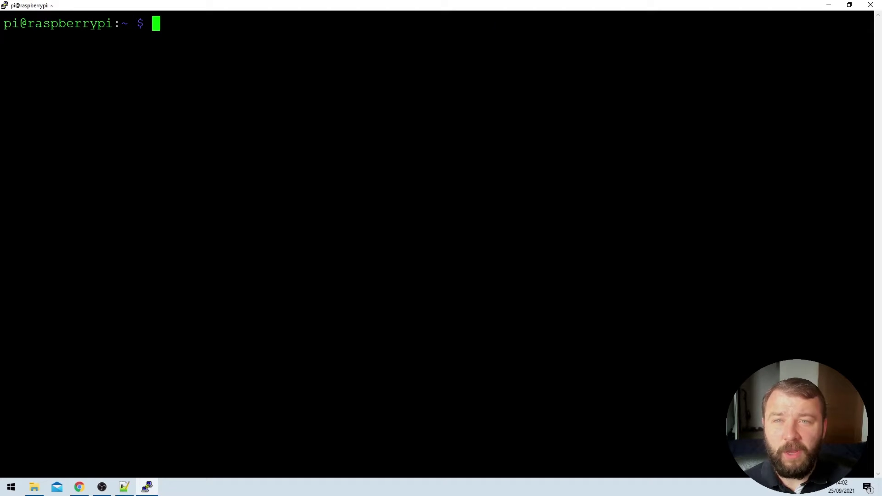
pyautogui.write('sudo curl -sSL https://install.pi-hole.net | bash')
pyautogui.press('Return')
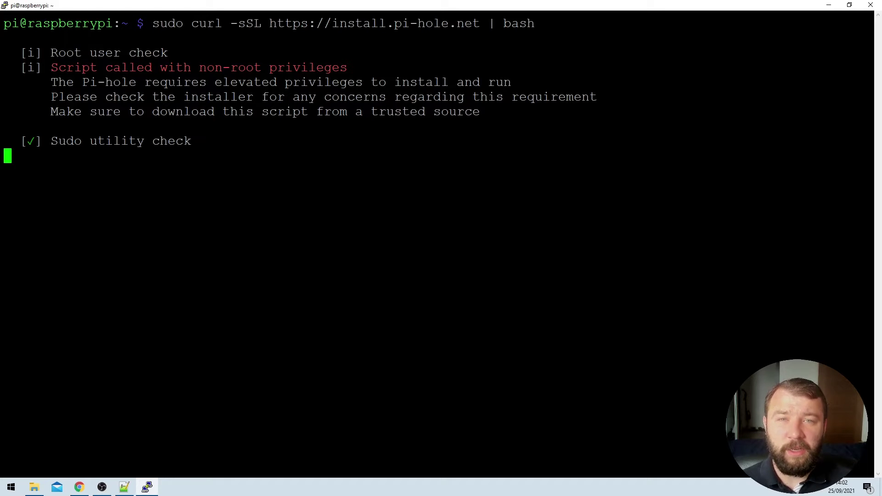
pyautogui.moveTo(481, 24); pyautogui.dragTo(541, 23)
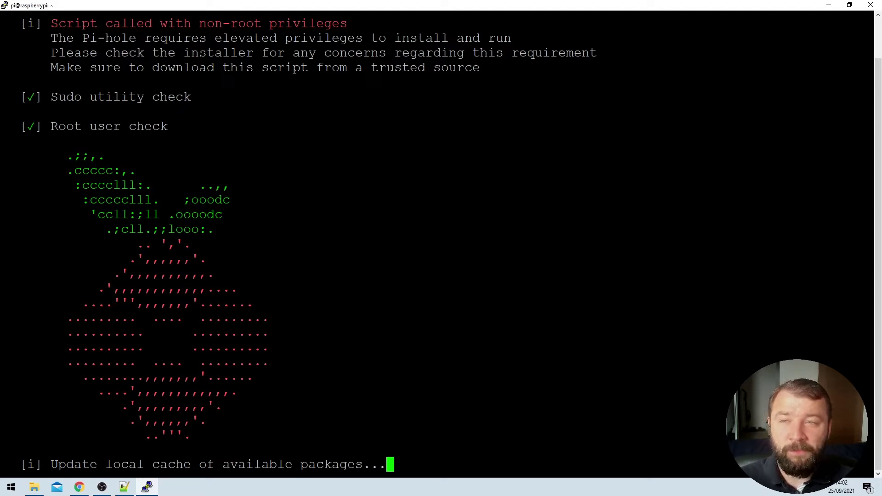
pyautogui.scroll(1, 436, 244)
pyautogui.moveTo(480, 23); pyautogui.dragTo(868, 23)
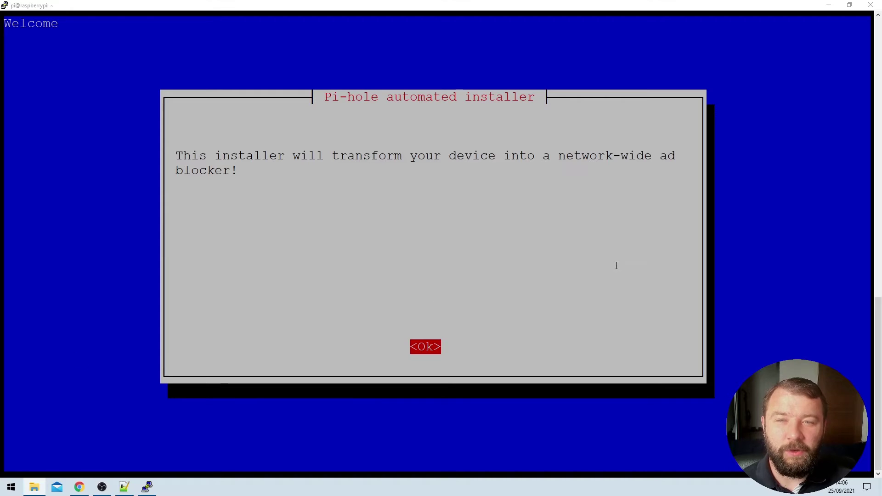
# Step: Dismiss the welcome and donation notices and answer Yes to Static IP Needed
pyautogui.click(575, 261)
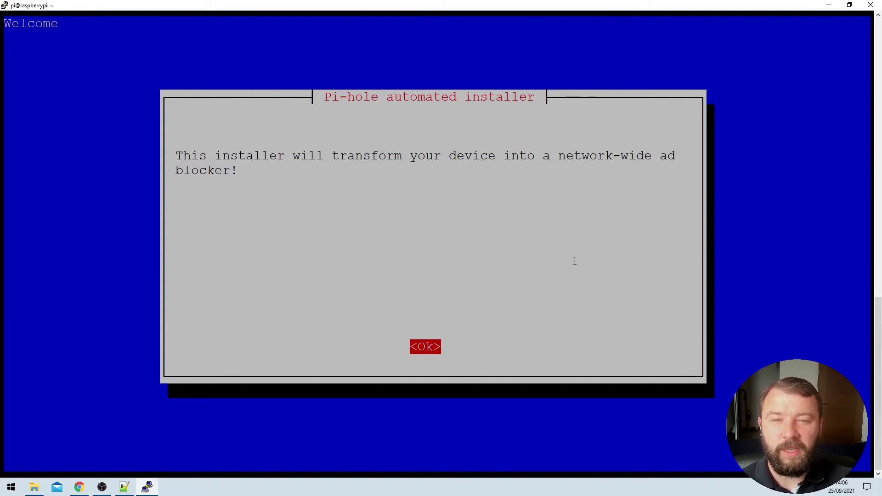
pyautogui.press('Return')
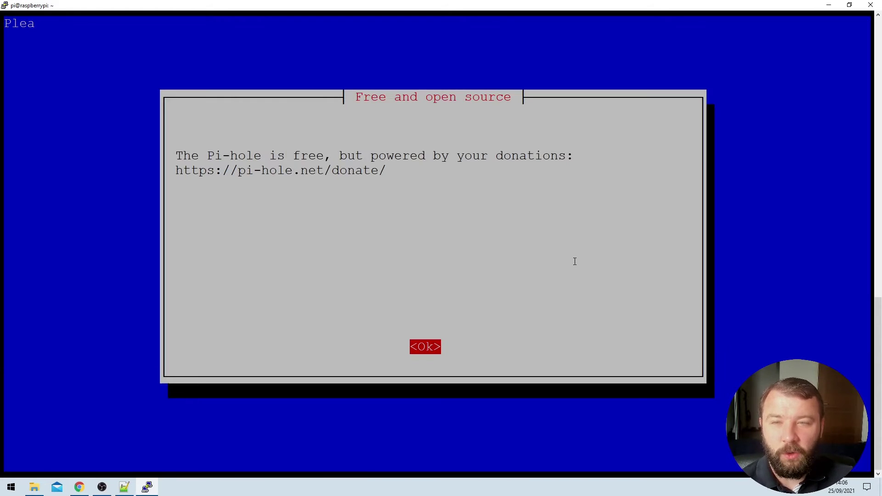
pyautogui.press('Return')
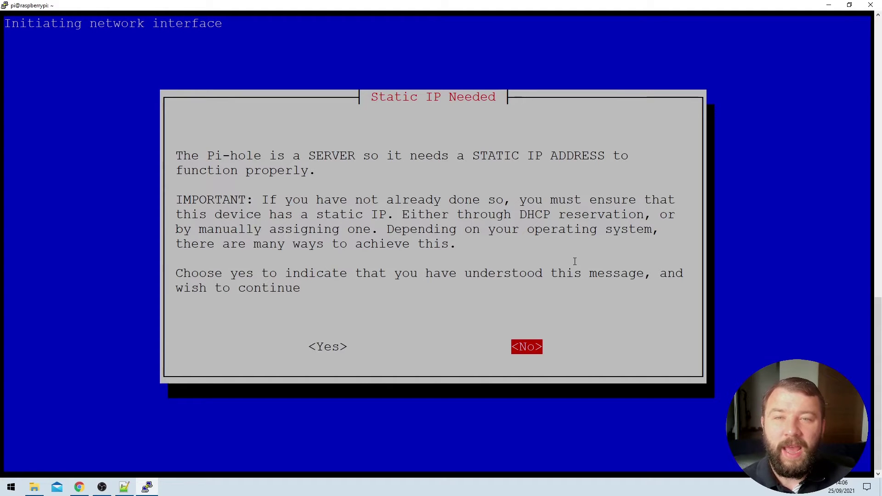
pyautogui.press('Left')
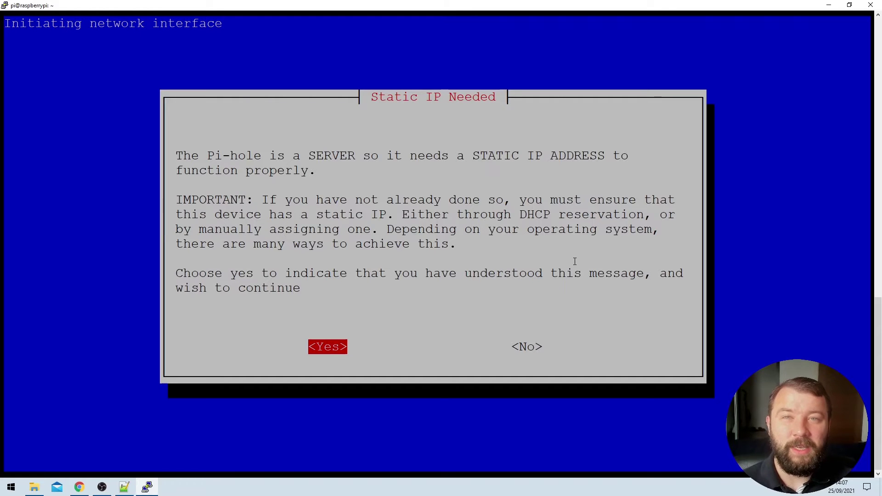
pyautogui.press('Return')
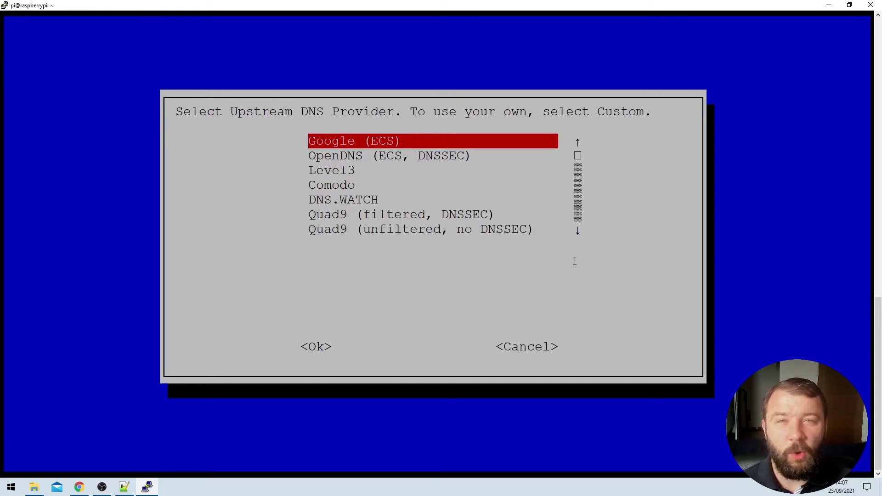
# Step: Pick Google (ECS) as upstream DNS and leave the StevenBlack blocklist unticked
pyautogui.press('Return')
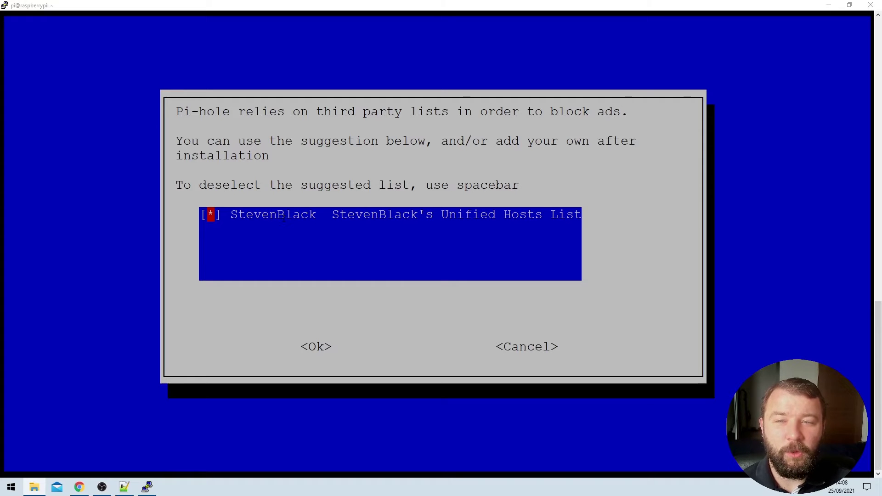
pyautogui.click(283, 219)
pyautogui.press('space')
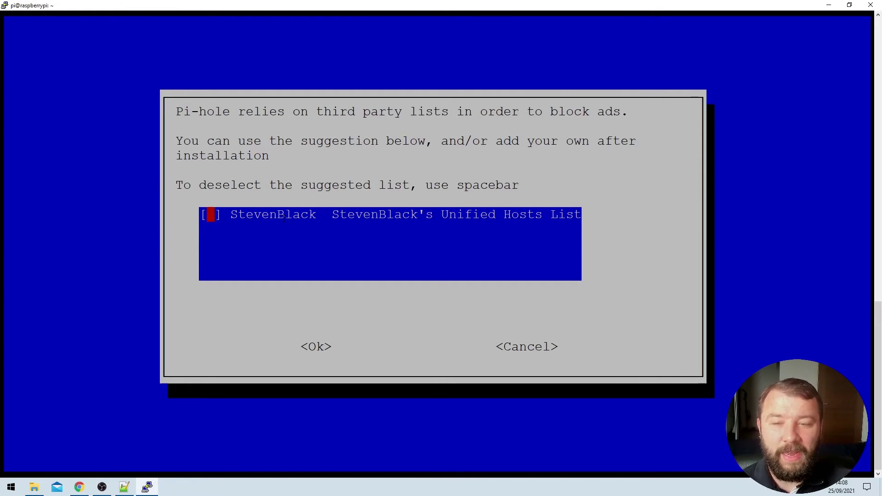
pyautogui.press('Return')
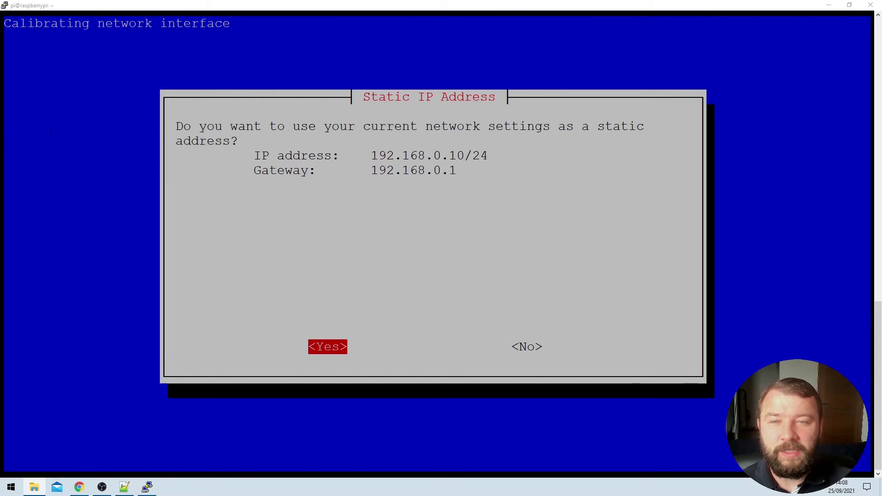
# Step: Keep IPv4/IPv6 blocking, use 192.168.0.10/24 as the static IP, and dismiss the conflict note
pyautogui.click(77, 161)
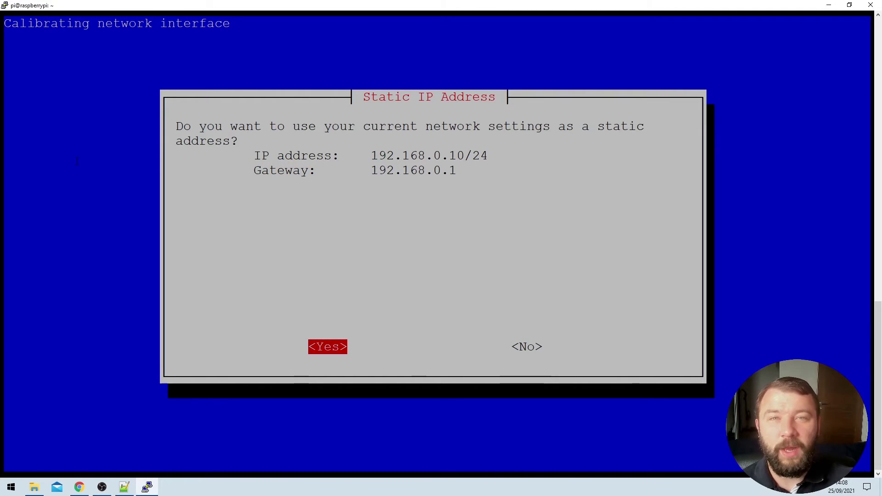
pyautogui.press('Return')
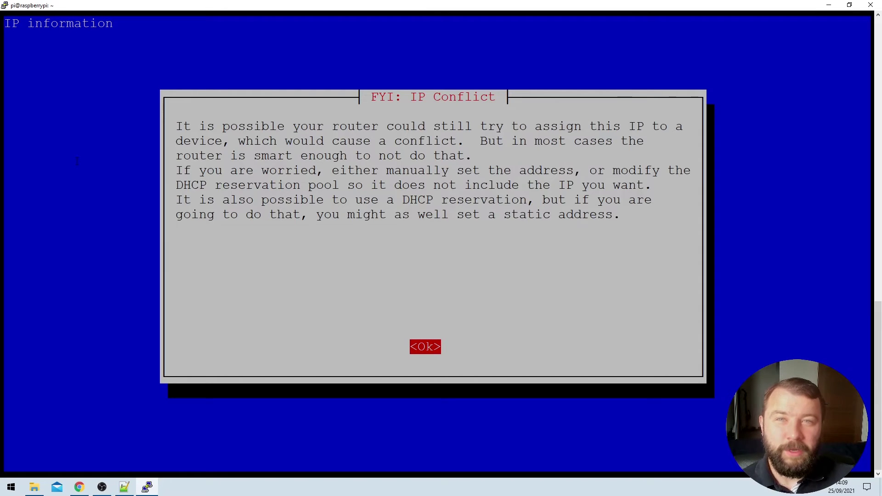
pyautogui.press('Return')
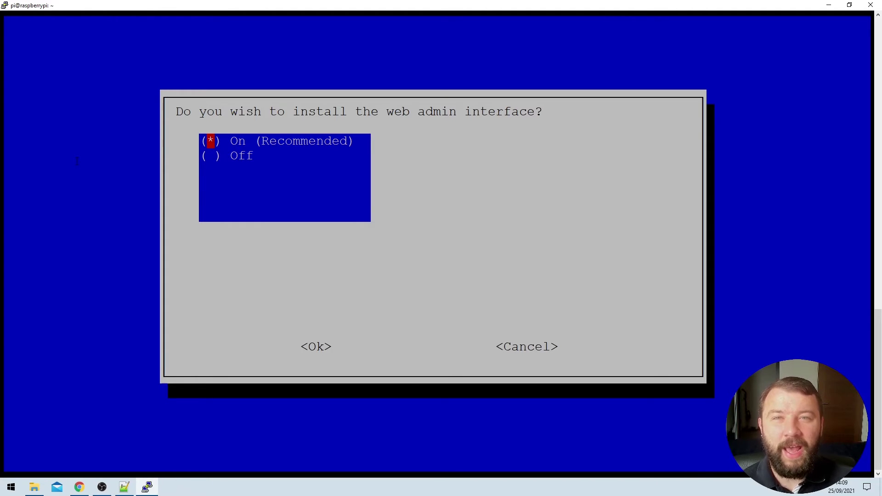
# Step: Keep web admin, lighttpd and query logging on, and choose privacy mode 0 Show everything
pyautogui.press('Return')
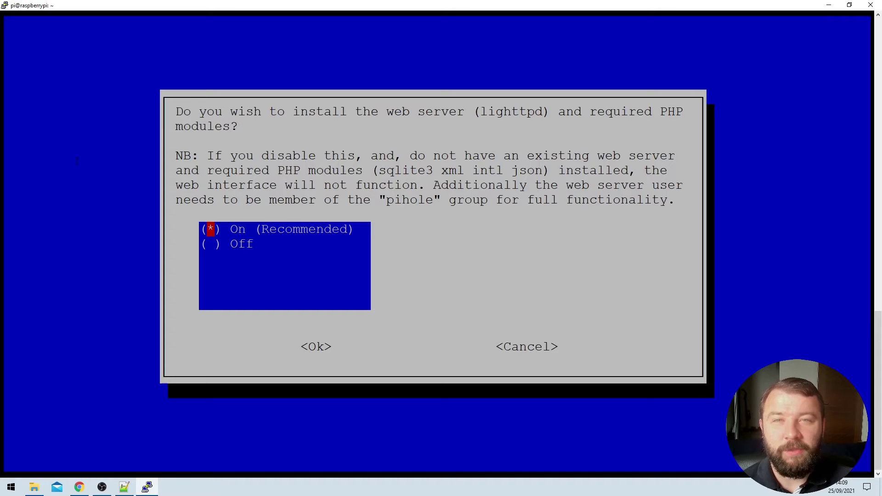
pyautogui.press('Return')
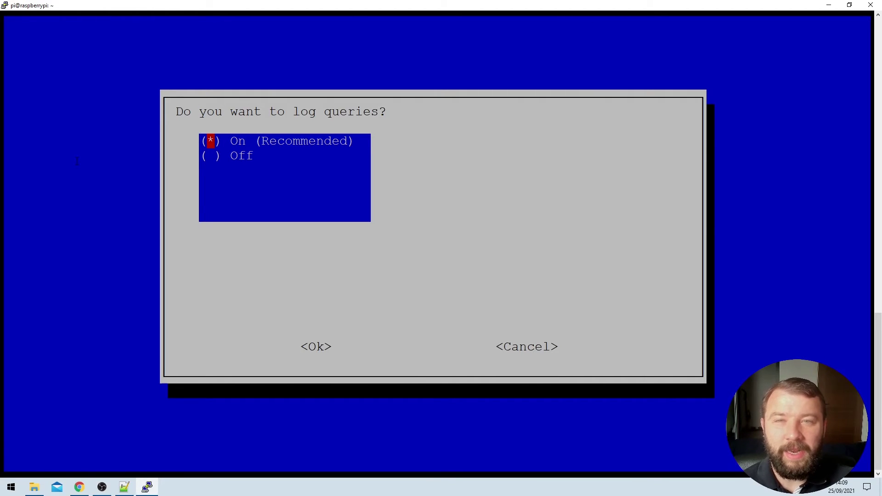
pyautogui.press('Return')
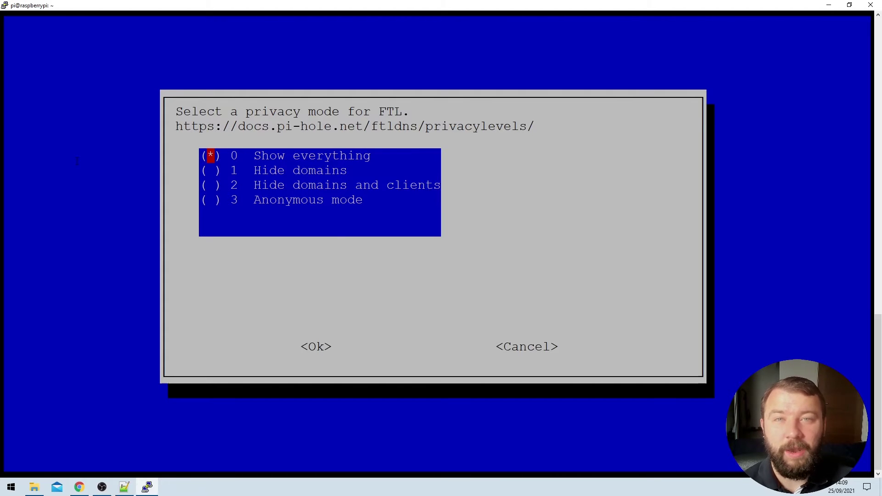
pyautogui.press('Return')
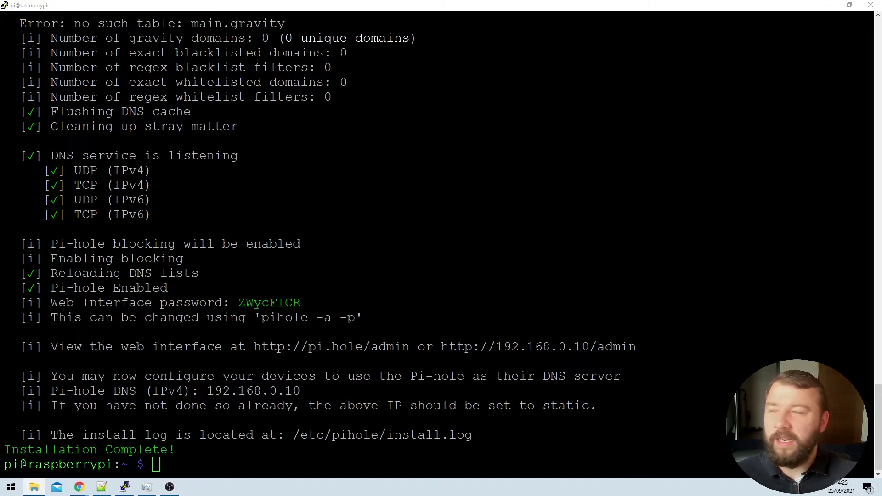
# Step: View the Pi-hole login page in Chrome, then return to PuTTY's installation summary
pyautogui.hotkey('alt', 'Tab')
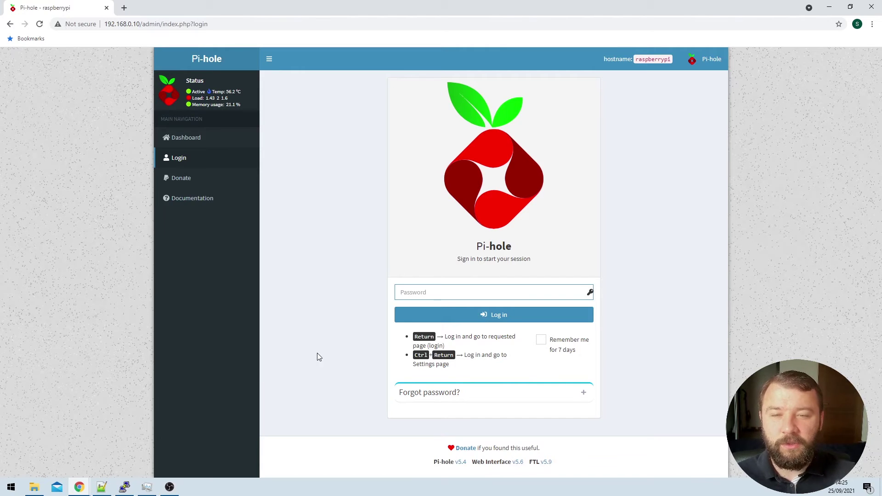
pyautogui.press('super+Down')
pyautogui.press('super+Down')
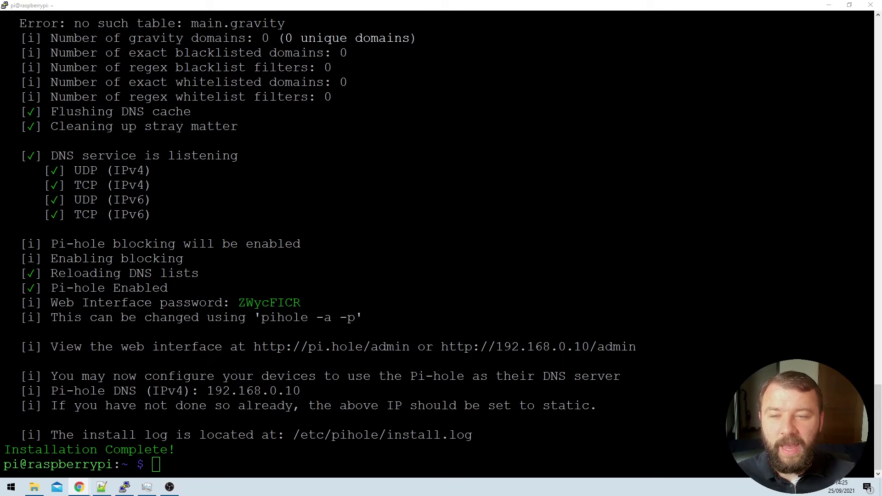
# Step: Run 'pihole -a -p' with a blank password to remove the web interface password, then return to Chrome
pyautogui.moveTo(231, 303); pyautogui.dragTo(299, 303)
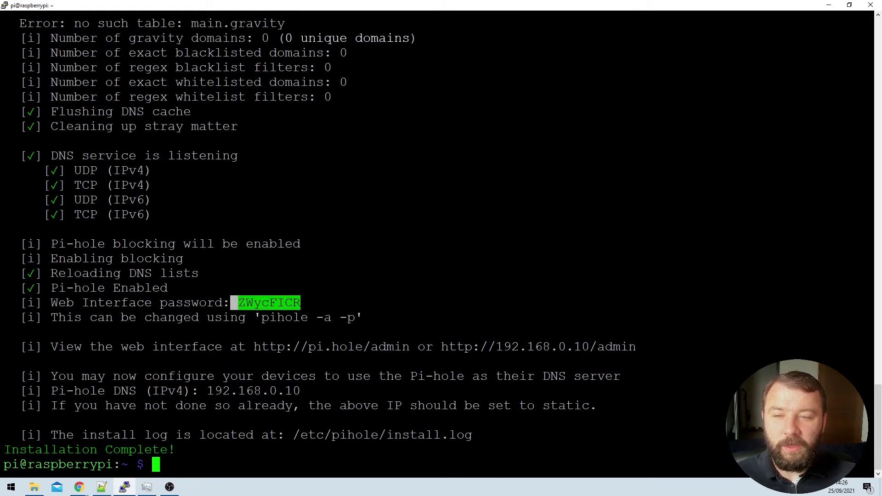
pyautogui.click(237, 302)
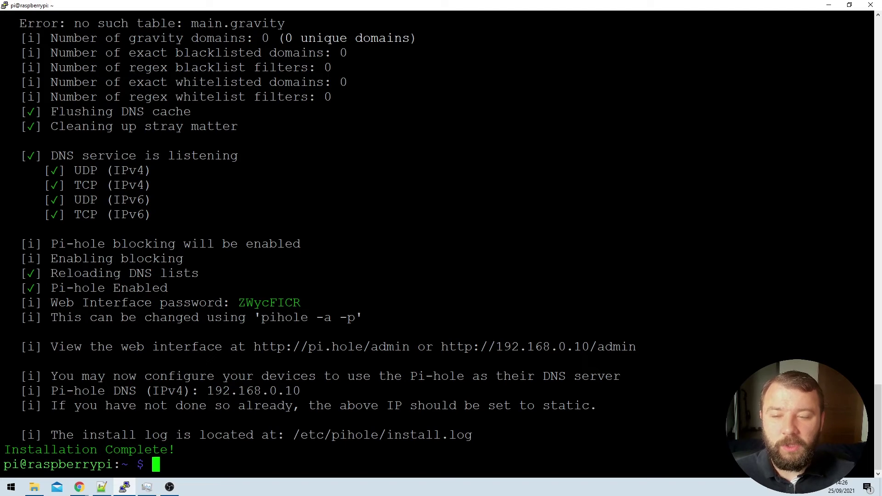
pyautogui.write('phi')
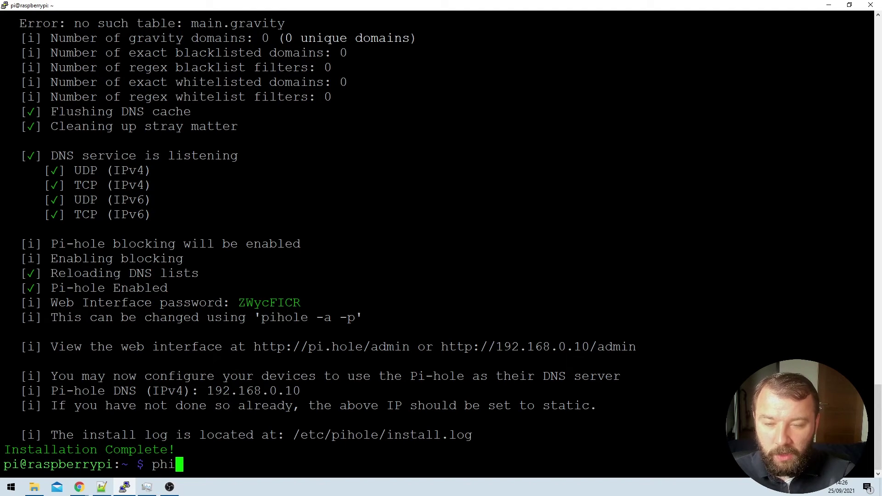
pyautogui.write('loe')
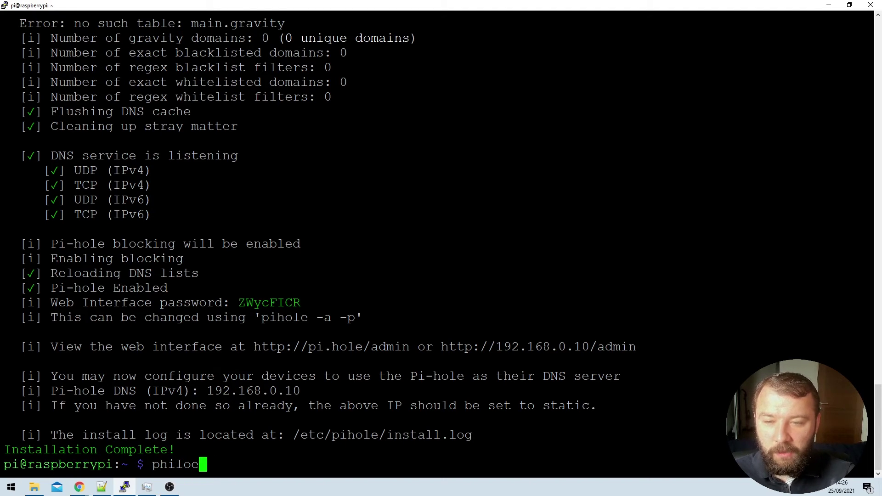
pyautogui.press('BackSpace')
pyautogui.press('BackSpace')
pyautogui.press('BackSpace')
pyautogui.press('BackSpace')
pyautogui.press('BackSpace')
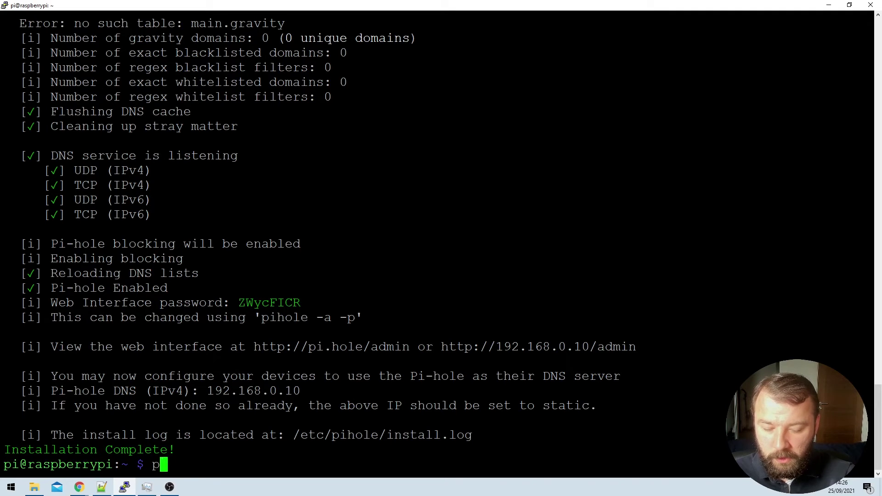
pyautogui.write('ihole ')
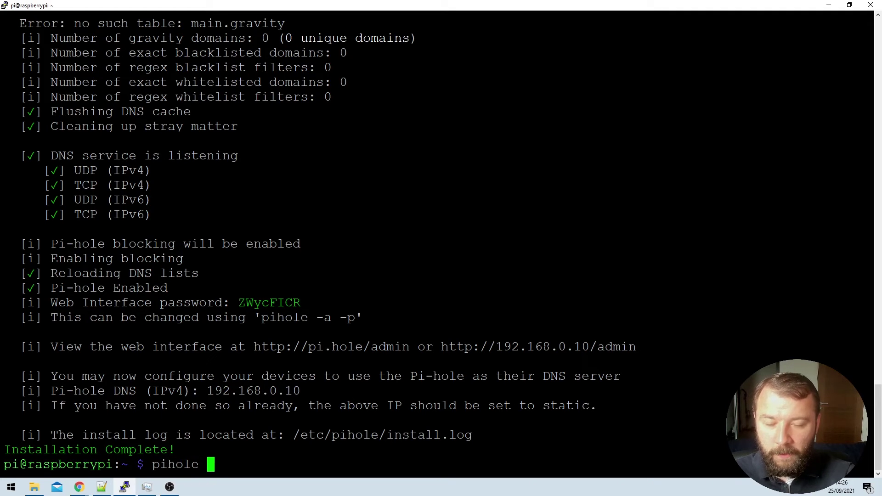
pyautogui.write('-a -')
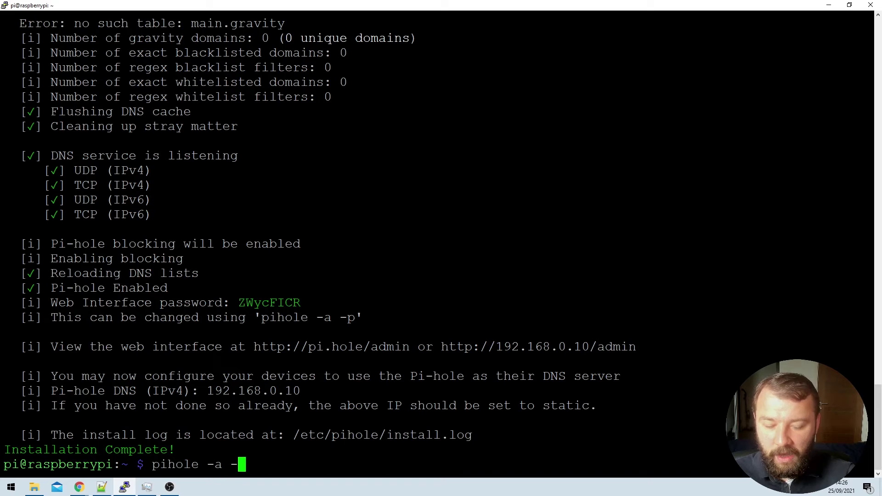
pyautogui.write('p')
pyautogui.press('Return')
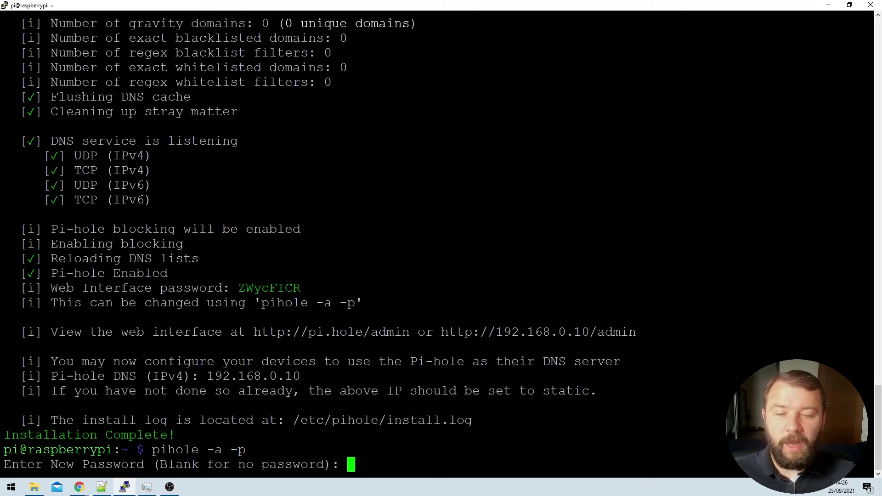
pyautogui.press('Return')
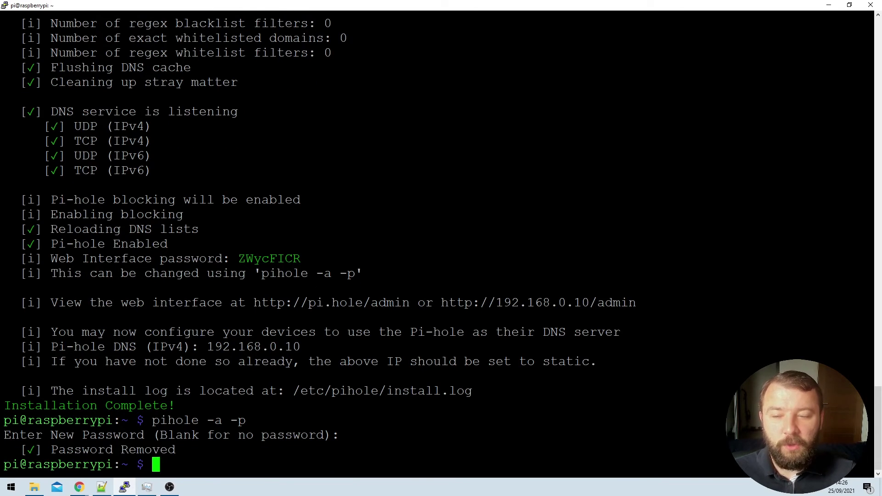
pyautogui.hotkey('alt', 'Tab')
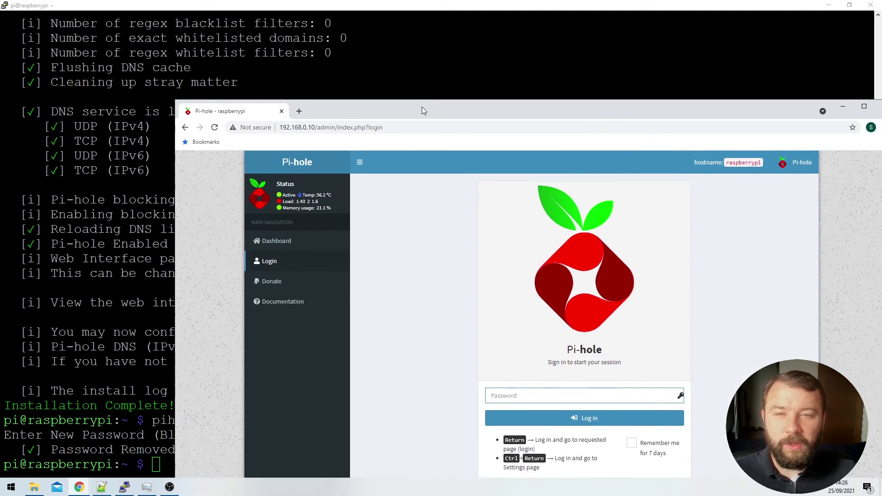
# Step: Maximize Chrome, reload to reach the password-free dashboard, and go to Settings
pyautogui.doubleClick(423, 110)
pyautogui.click(41, 24)
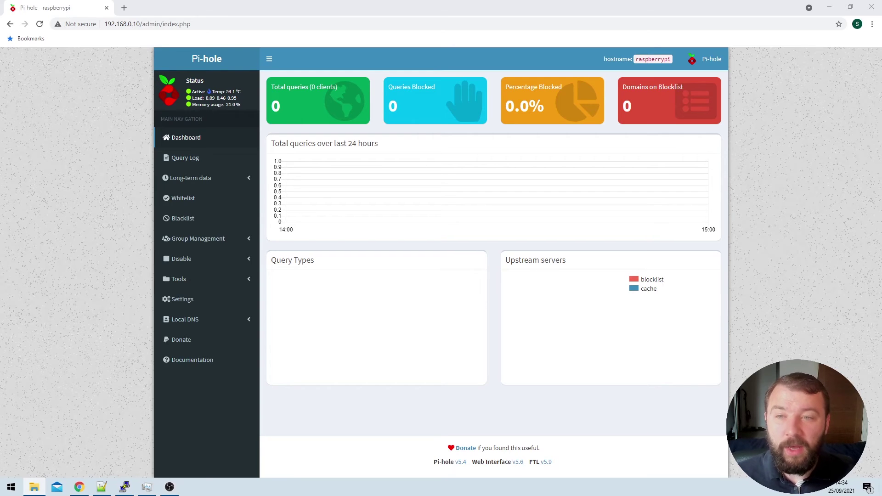
pyautogui.click(209, 309)
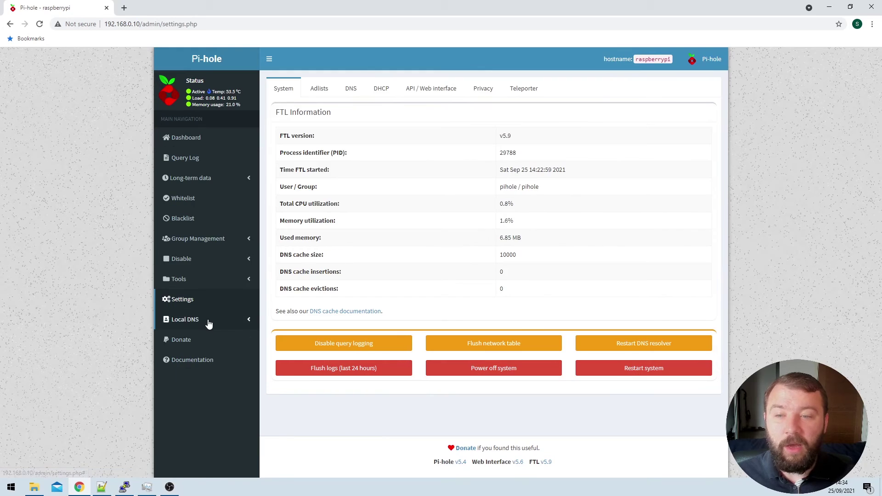
# Step: Restore pi-hole-raspberrypi-teleporter_2021-08-08_16-06-11.tar.gz from the Desktop via Teleporter
pyautogui.click(528, 89)
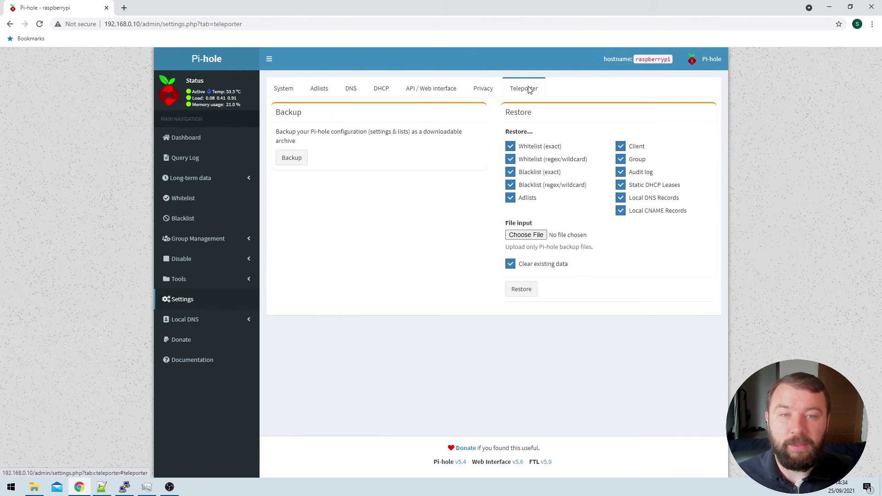
pyautogui.click(522, 237)
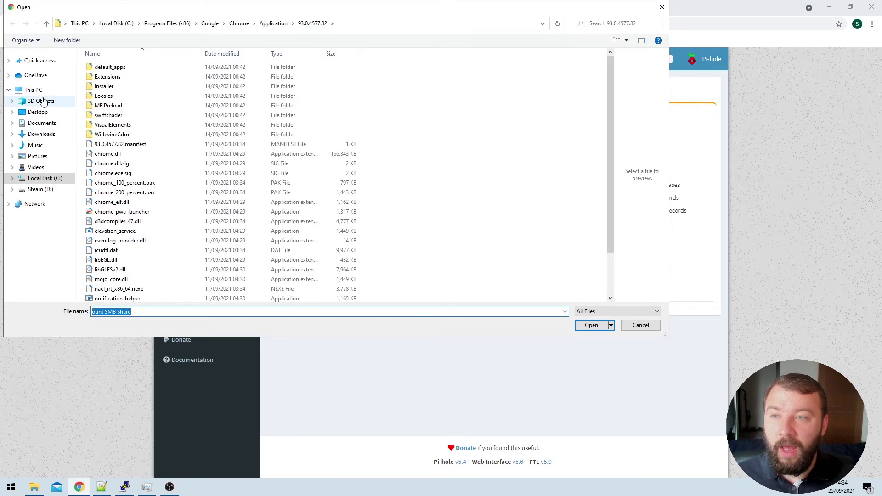
pyautogui.click(41, 94)
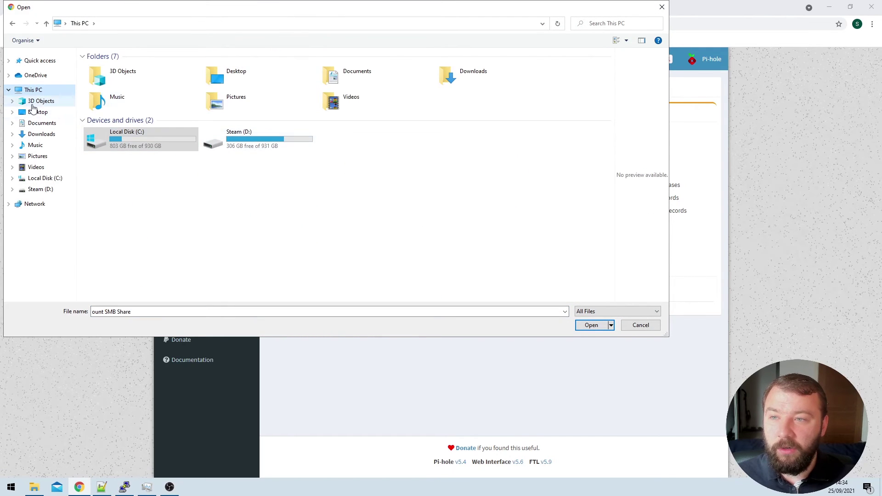
pyautogui.click(35, 112)
pyautogui.click(105, 109)
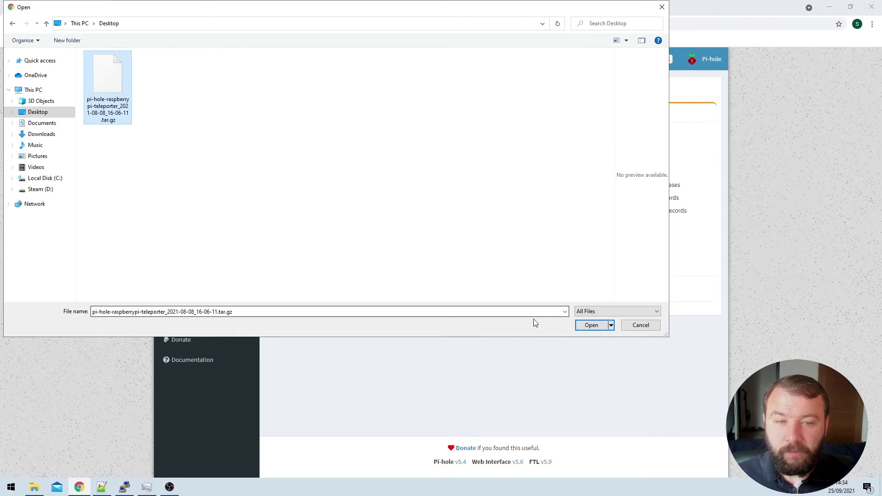
pyautogui.click(591, 325)
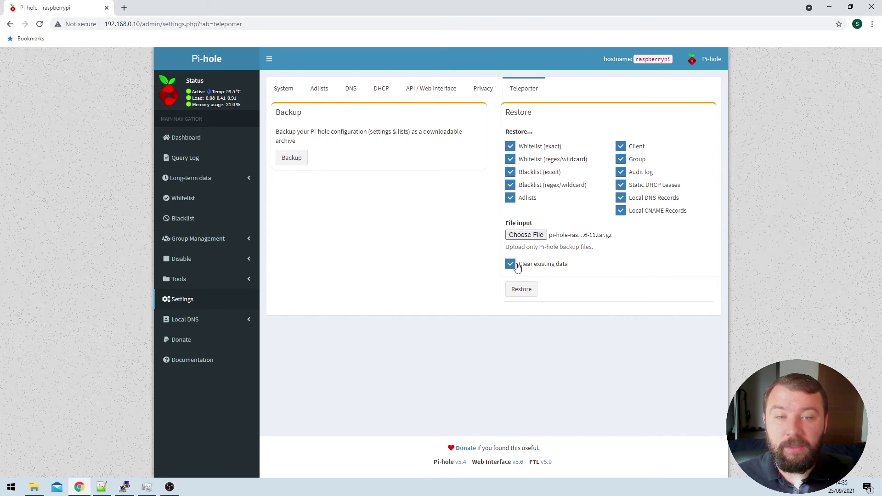
pyautogui.click(528, 292)
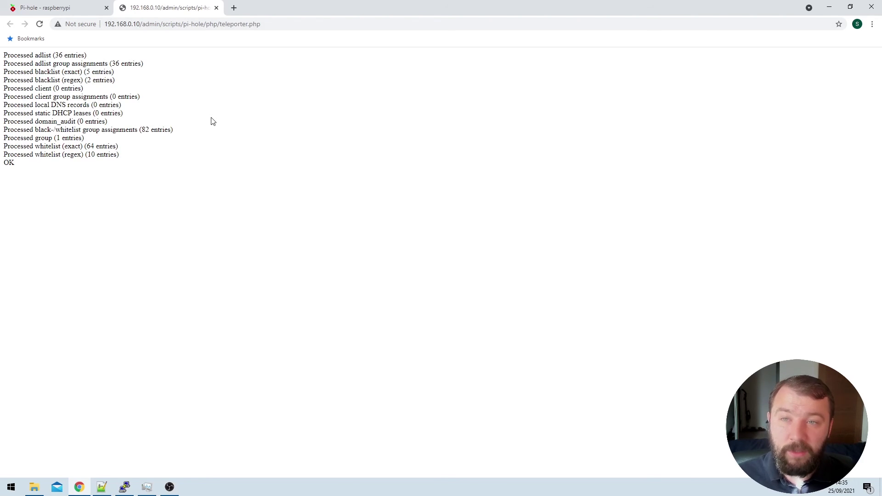
# Step: Close the teleporter.php restore results tab to return to the Teleporter settings page
pyautogui.click(216, 8)
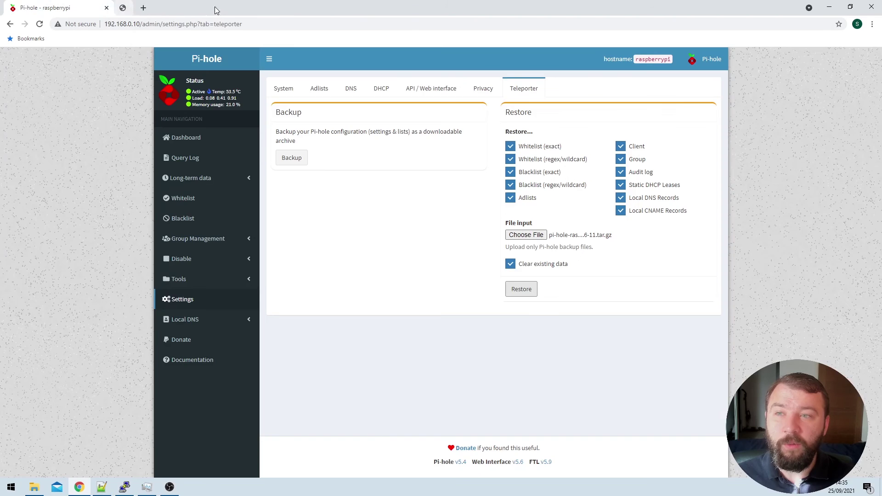
# Step: Return to the Dashboard, open the Blacklist page, and scroll through the restored regex and exact entries
pyautogui.click(182, 139)
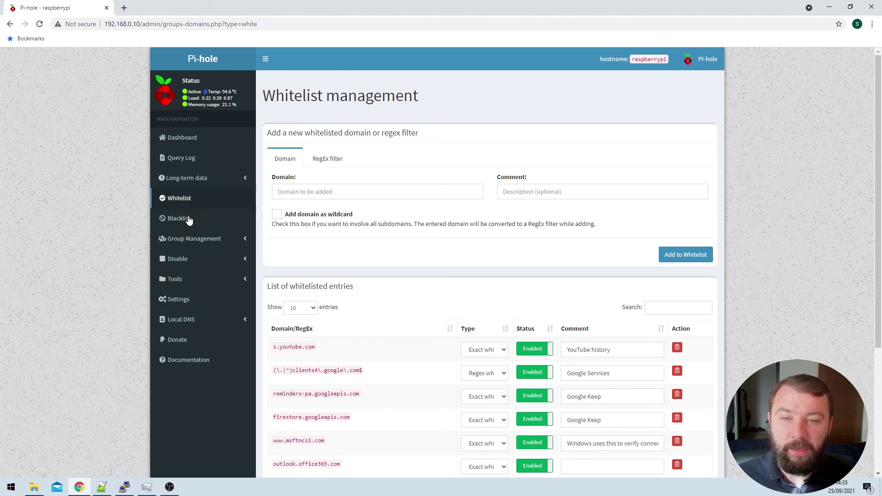
pyautogui.click(188, 220)
pyautogui.scroll(-2, 401, 364)
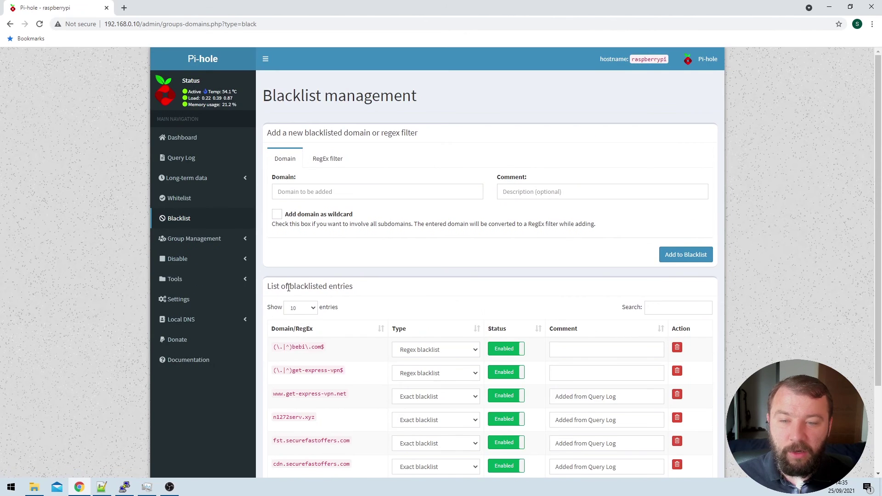
pyautogui.scroll(-3, 348, 293)
pyautogui.scroll(3, 349, 295)
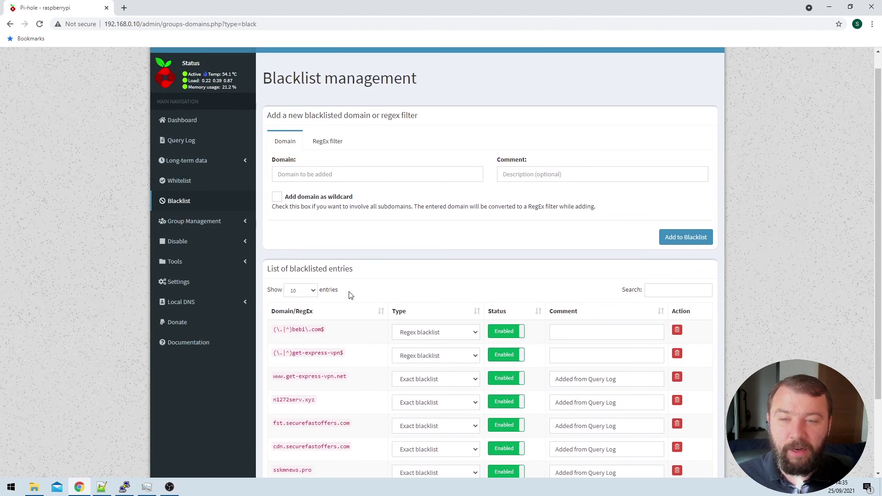